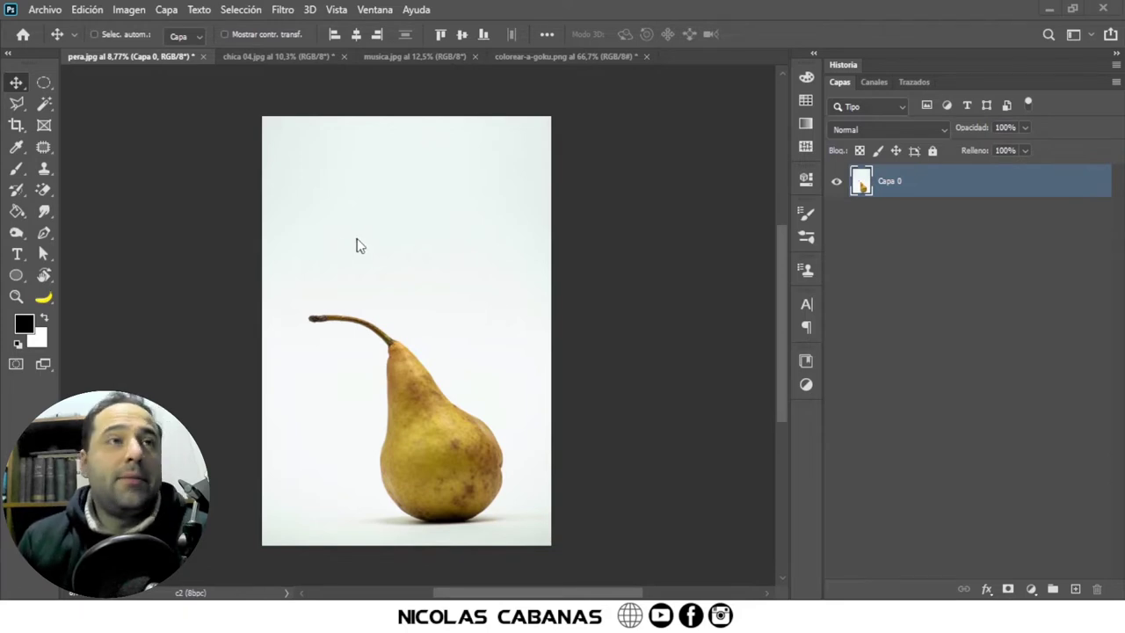
# Step: Magic-erase the pear photo's white background to transparency and add a Solid Color fill layer
pyautogui.click(42, 192)
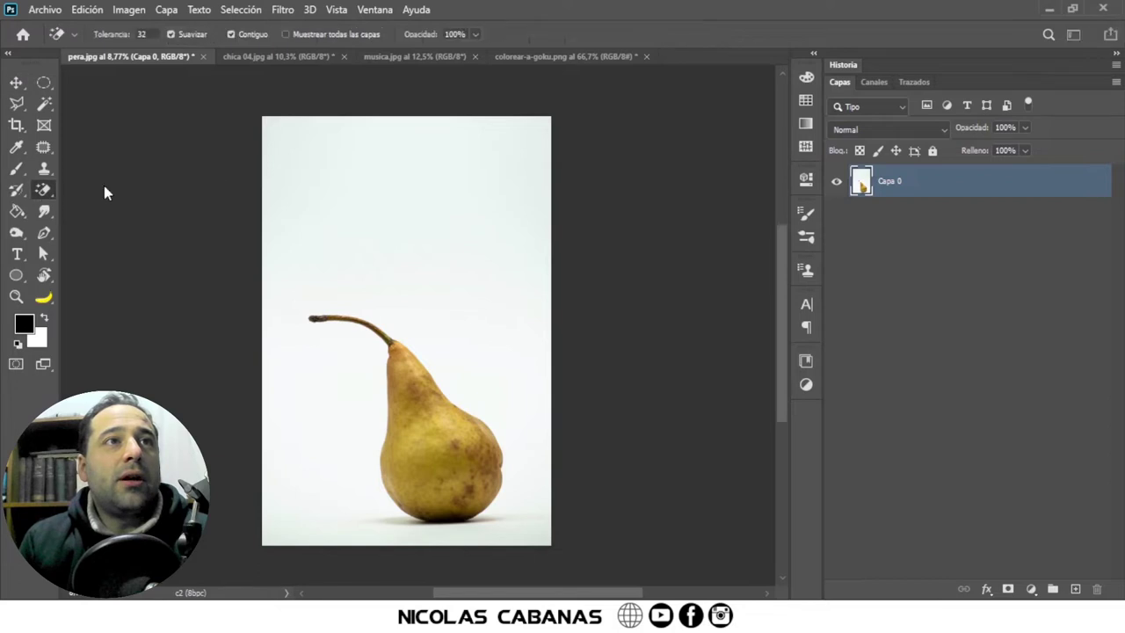
pyautogui.rightClick(48, 192)
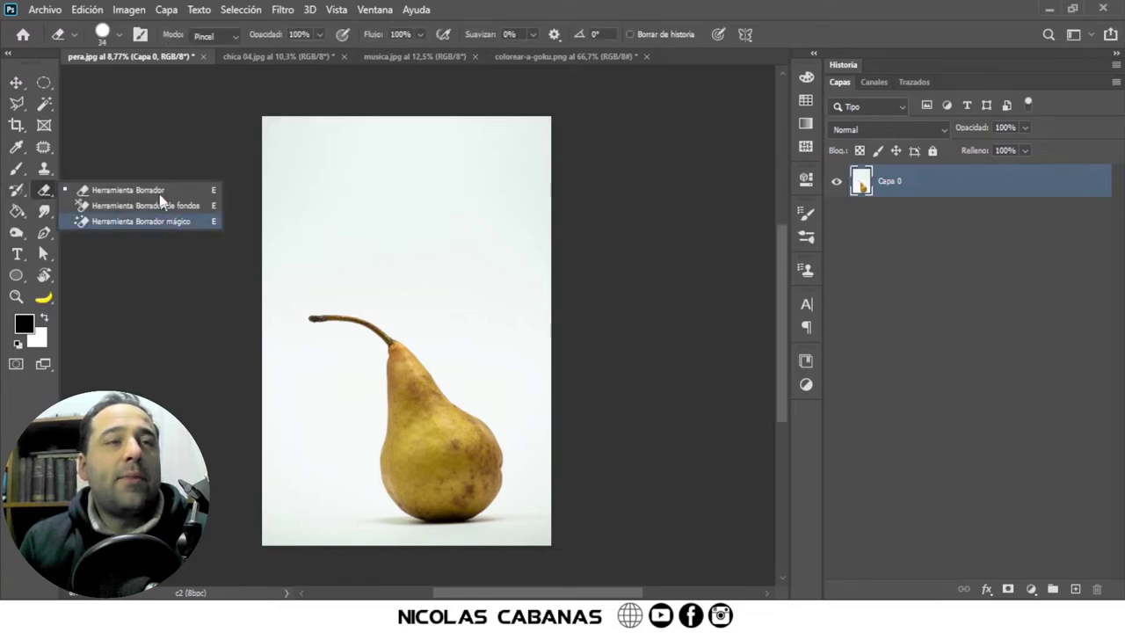
pyautogui.click(158, 216)
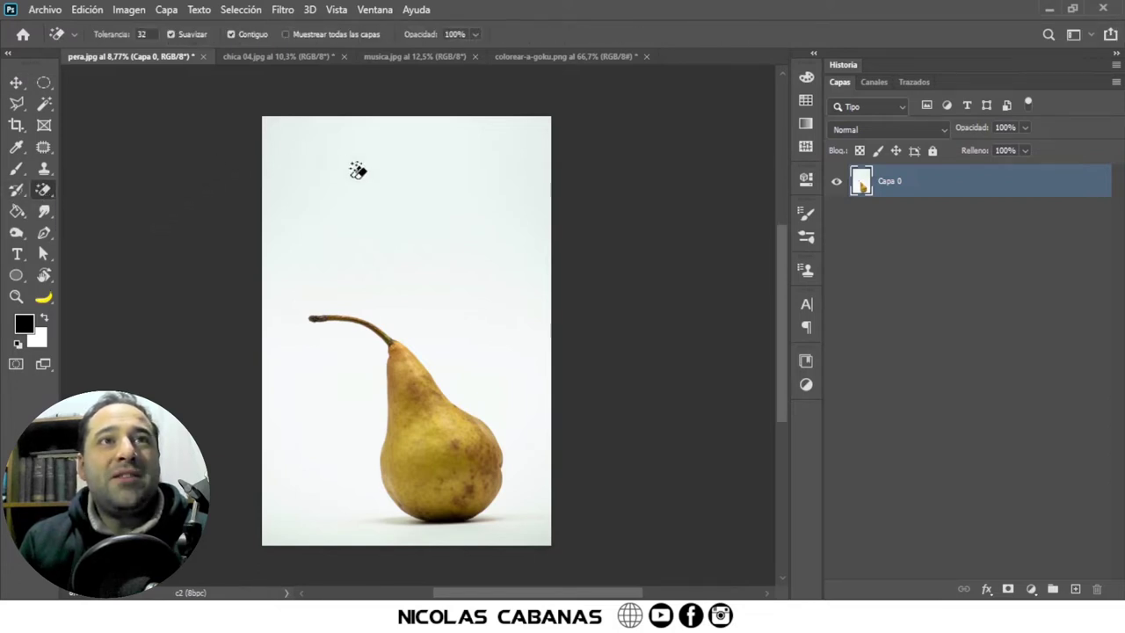
pyautogui.click(418, 226)
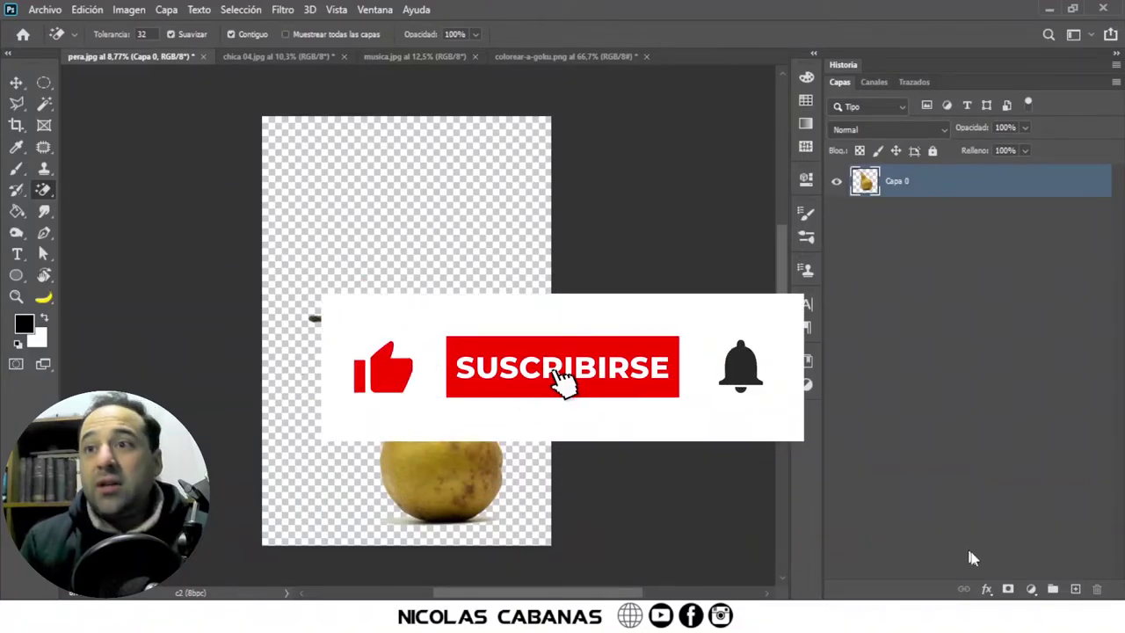
pyautogui.click(1031, 588)
pyautogui.click(1028, 295)
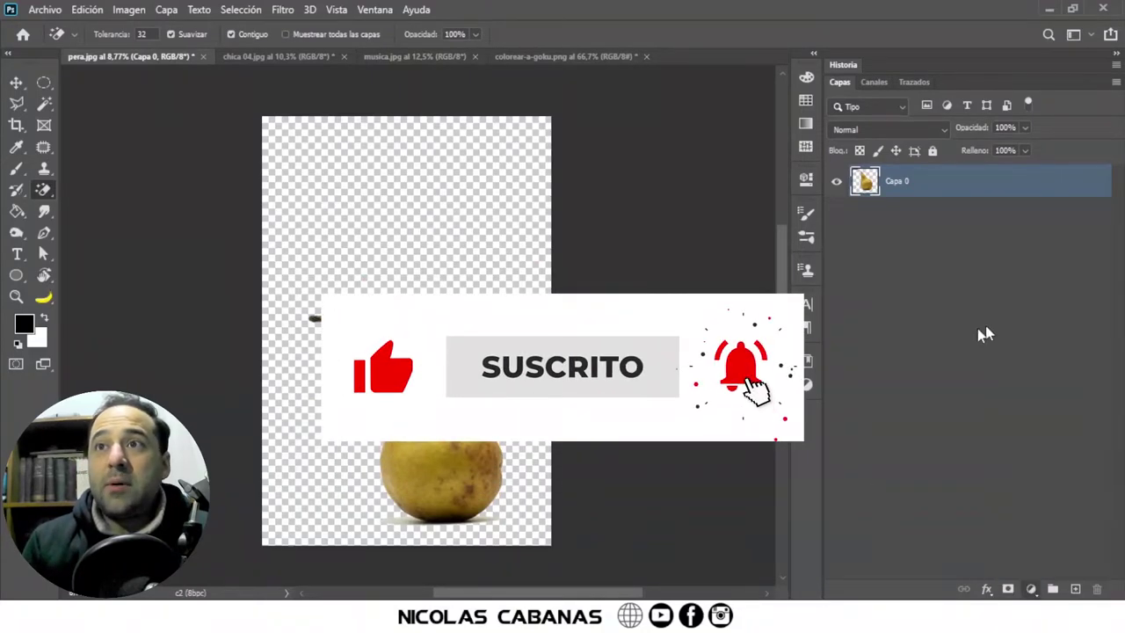
# Step: Set the fill colour to ff0000 and move the red fill layer below Capa 0
pyautogui.write('ff0000')
pyautogui.click(1026, 299)
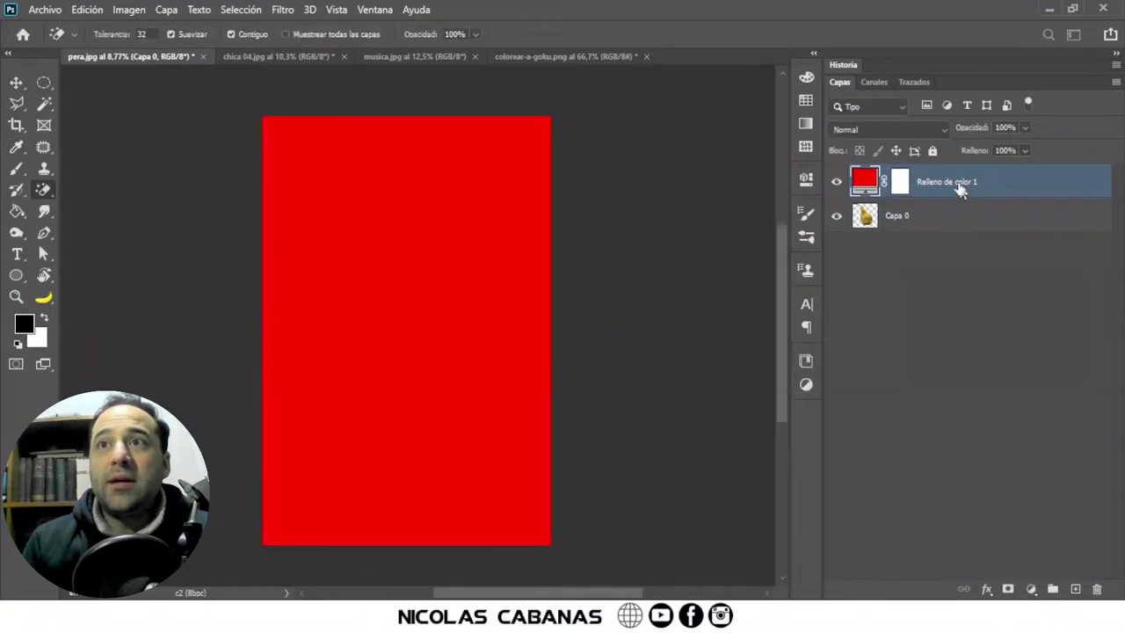
pyautogui.moveTo(947, 182); pyautogui.dragTo(956, 242)
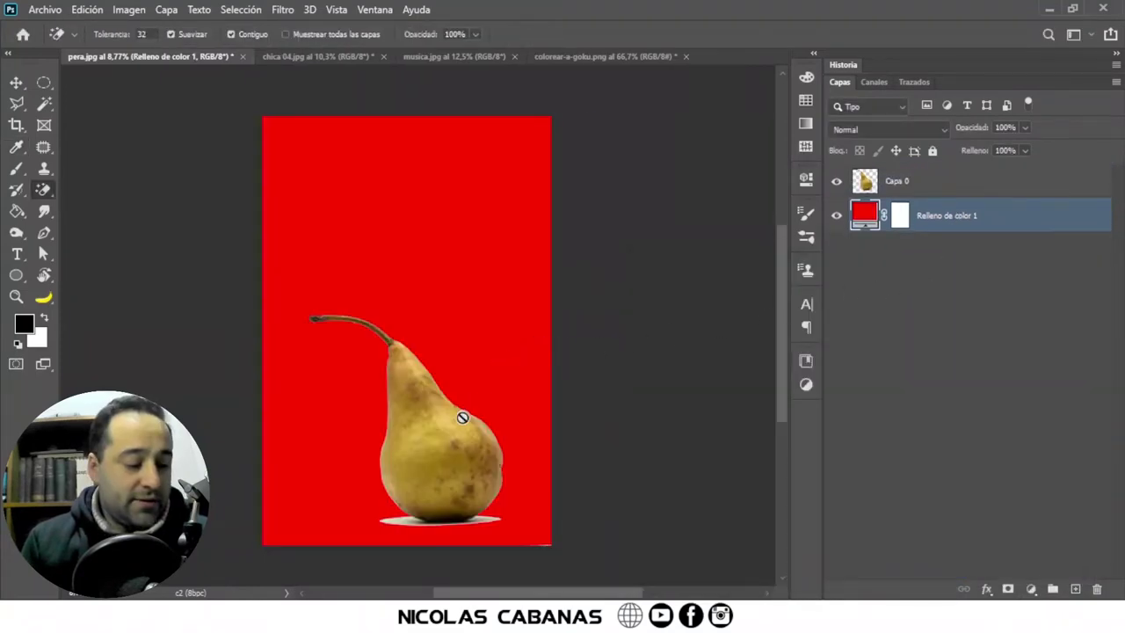
# Step: Zoom in on the bottom of the pear to inspect the cut-out edges
pyautogui.press('z')
pyautogui.moveTo(472, 458); pyautogui.dragTo(544, 467)
pyautogui.scroll(-5, 554, 510)
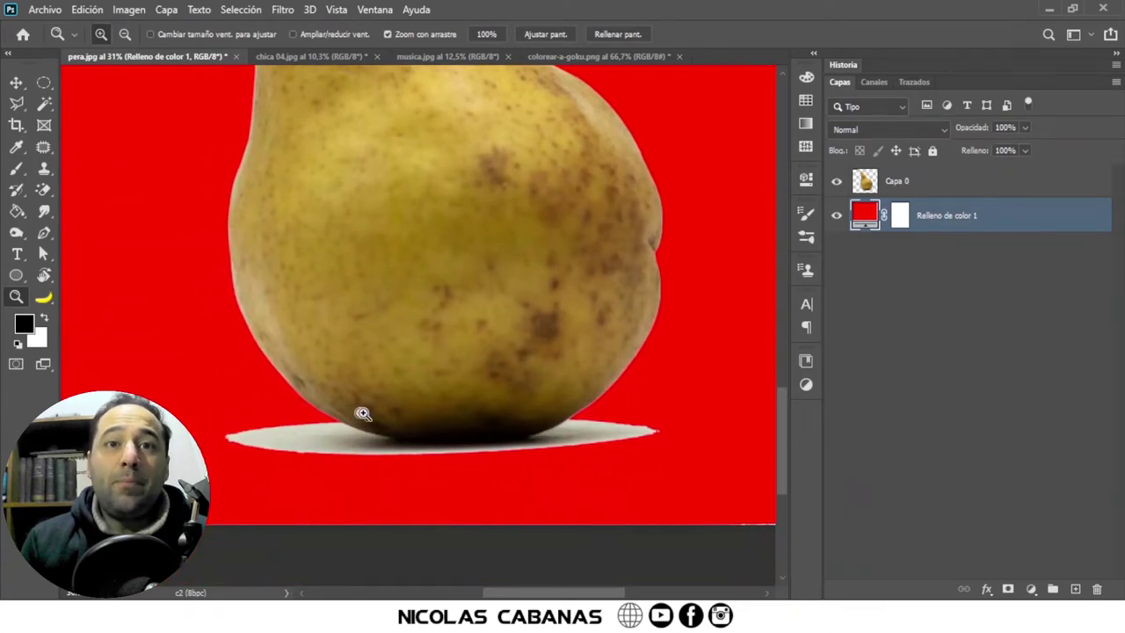
pyautogui.scroll(3, 405, 314)
pyautogui.scroll(3, 466, 249)
pyautogui.scroll(-3, 399, 247)
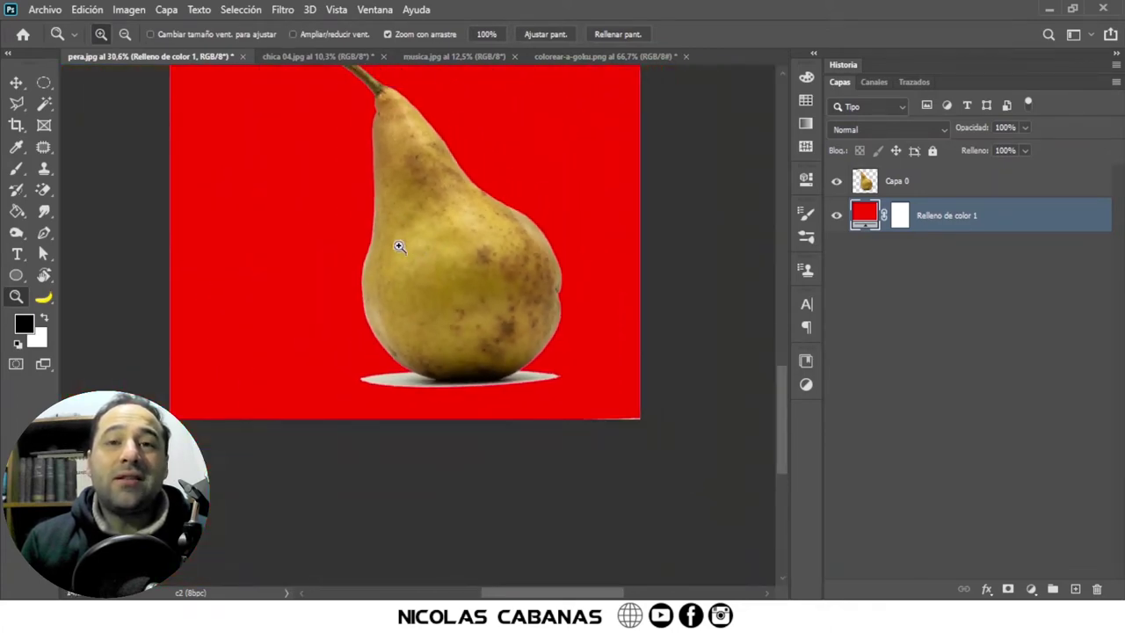
pyautogui.scroll(3, 395, 351)
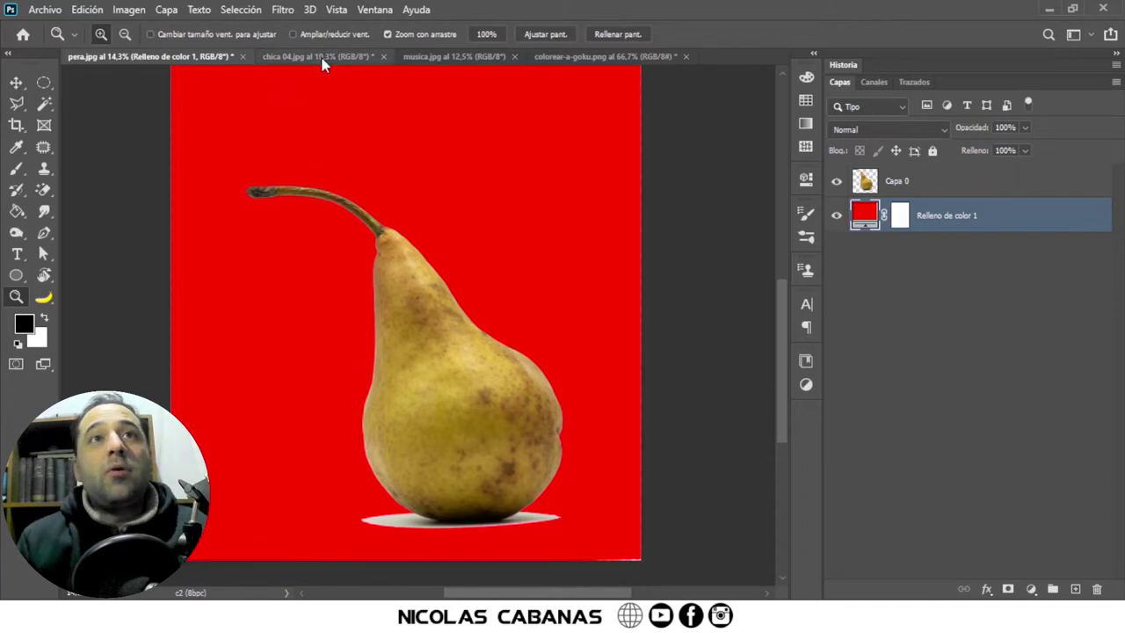
# Step: Magic-erase the orange background of chica 04.jpg and zoom in on the eye and hair edge
pyautogui.click(322, 59)
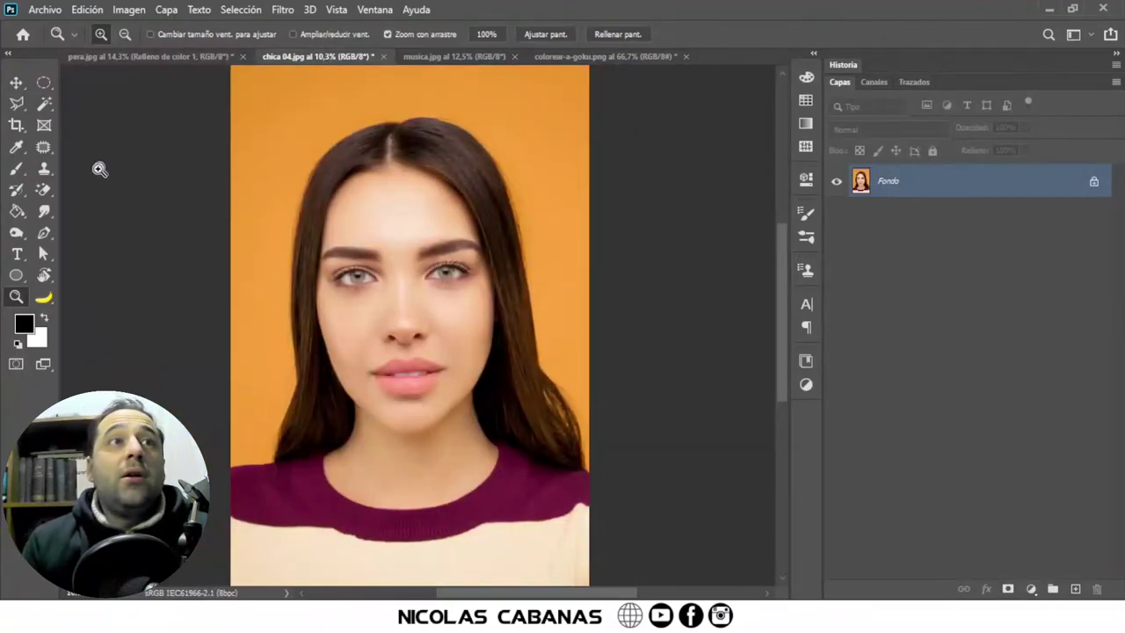
pyautogui.click(44, 190)
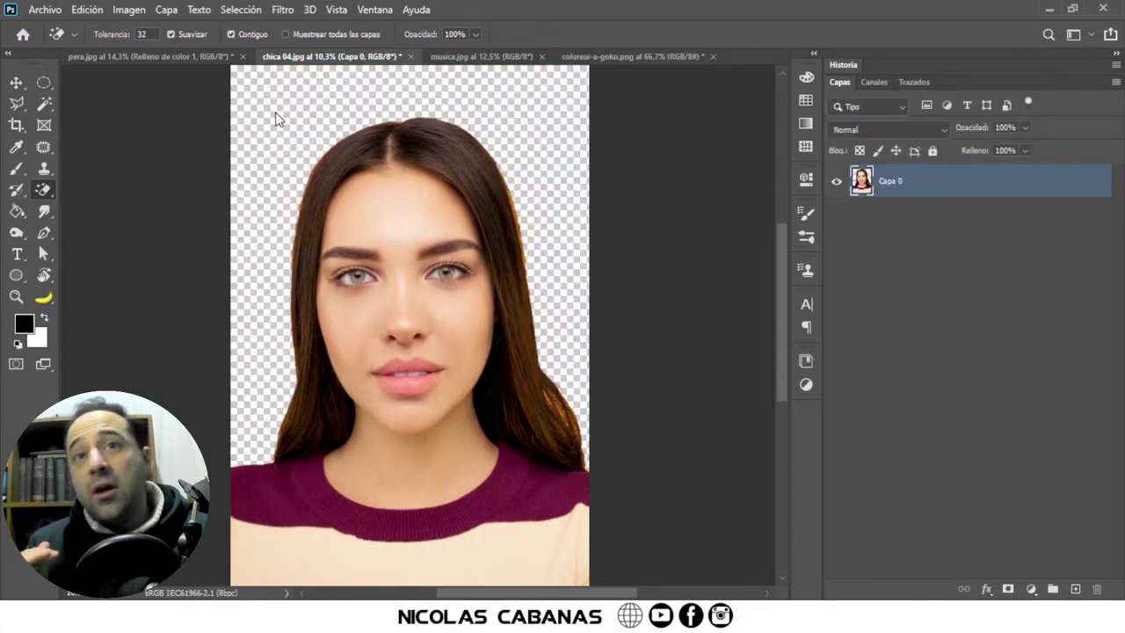
pyautogui.click(15, 296)
pyautogui.moveTo(519, 256)
pyautogui.mouseDown()
pyautogui.moveTo(581, 200)
pyautogui.moveTo(557, 186)
pyautogui.mouseUp()
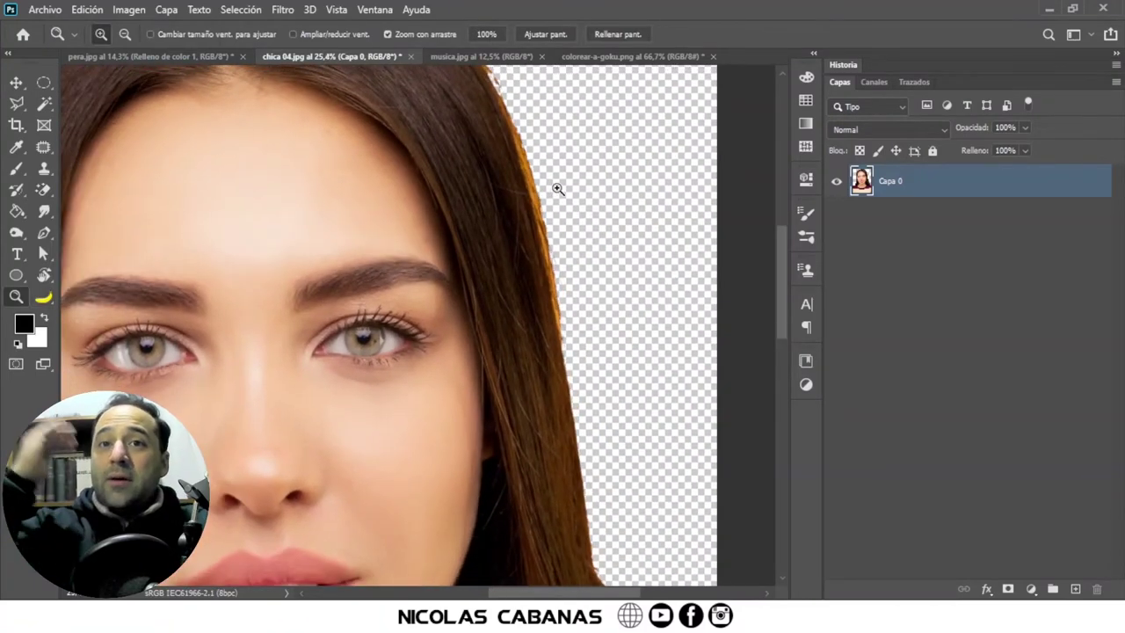
# Step: Zoom out to check the whole portrait's edges, then bring up musica.jpg
pyautogui.moveTo(558, 188); pyautogui.dragTo(482, 188)
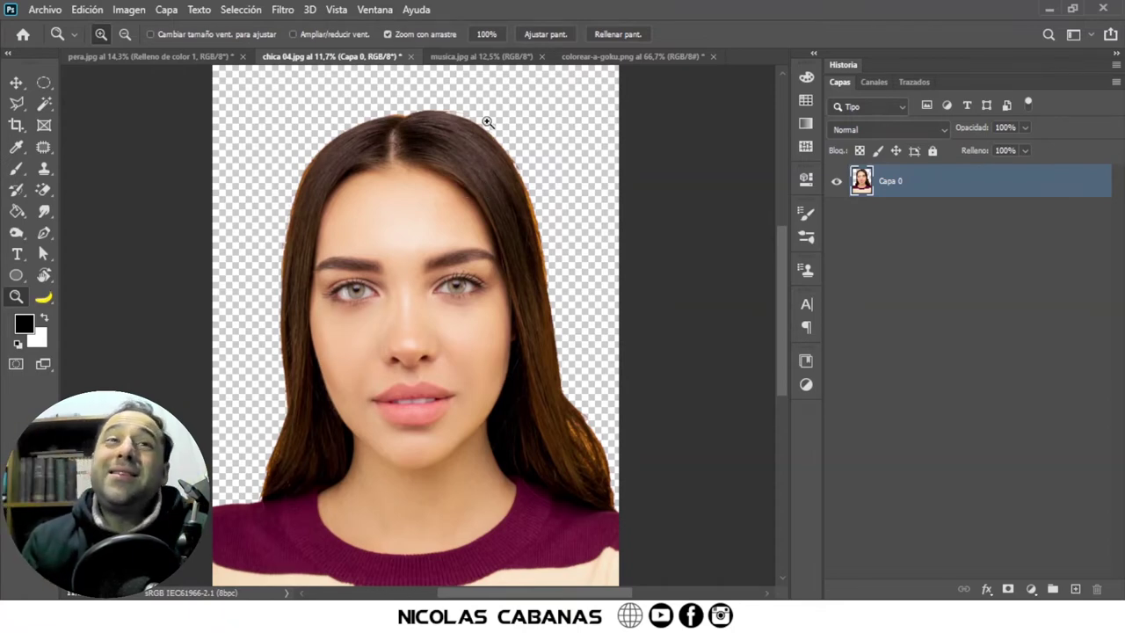
pyautogui.moveTo(557, 233)
pyautogui.mouseDown()
pyautogui.moveTo(612, 220)
pyautogui.moveTo(456, 238)
pyautogui.mouseUp()
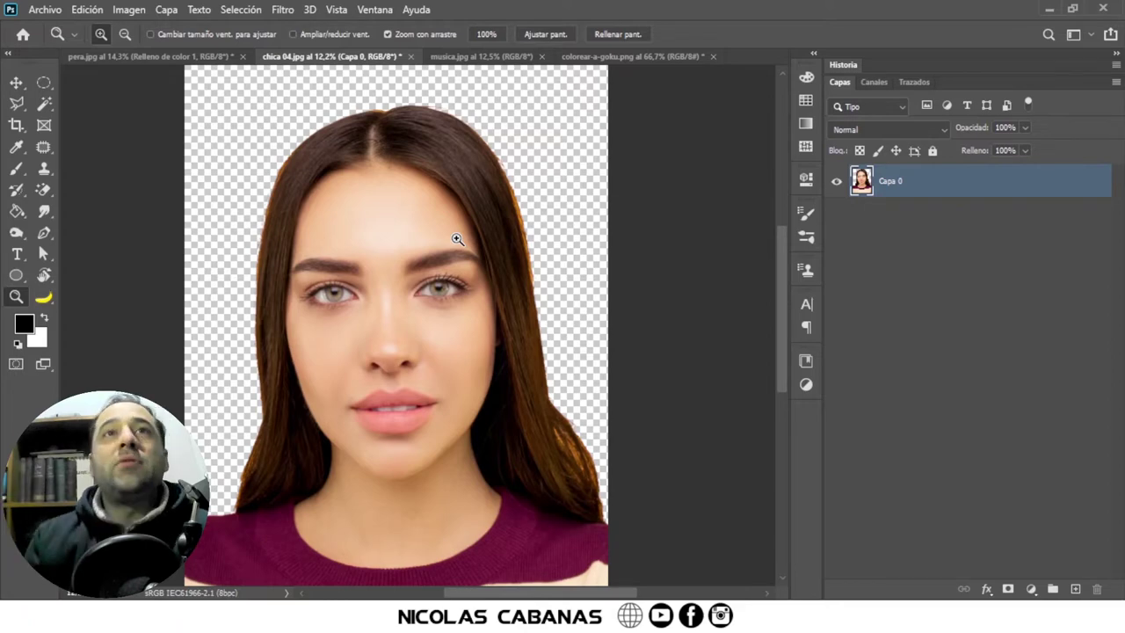
pyautogui.click(482, 56)
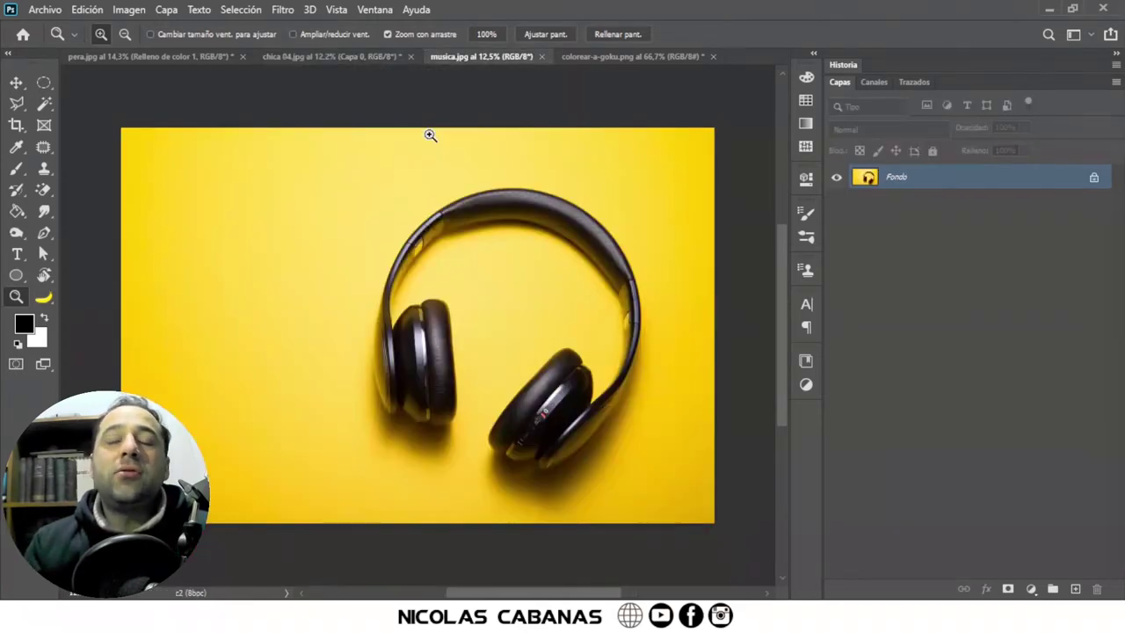
# Step: Test-erase the yellow background, undo it, and turn off the Contiguo option
pyautogui.click(44, 190)
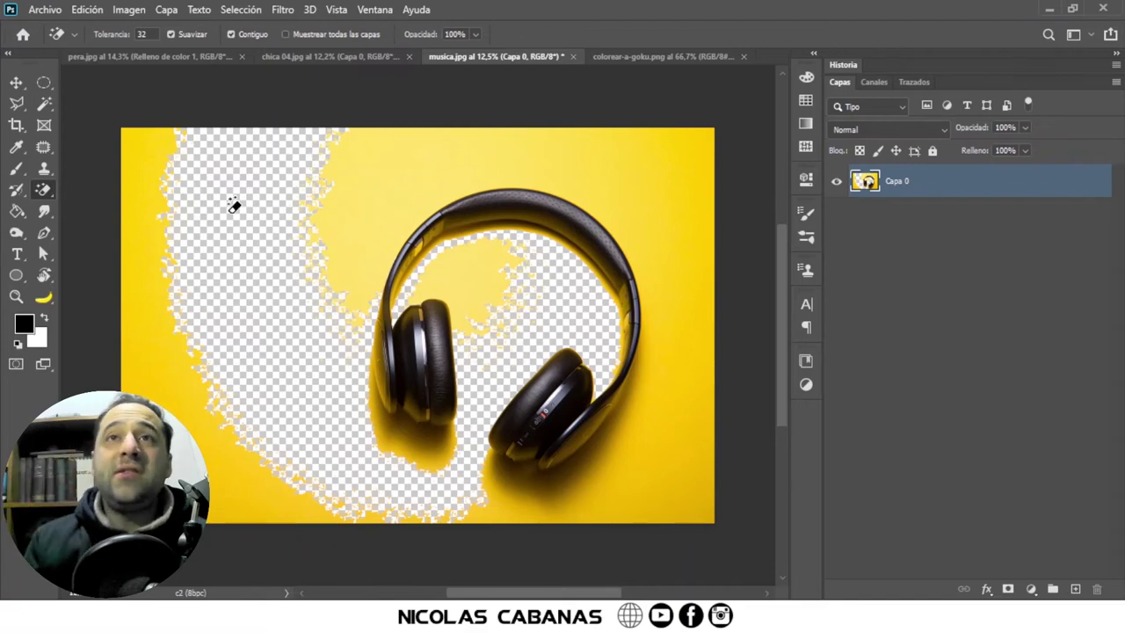
pyautogui.press('F12')
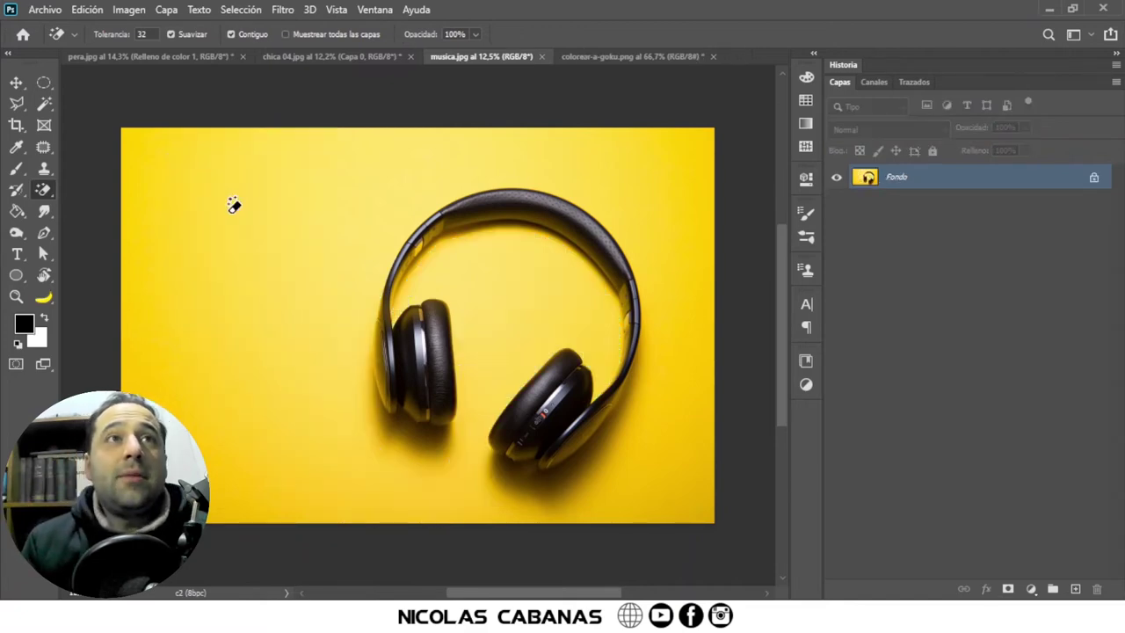
pyautogui.click(231, 34)
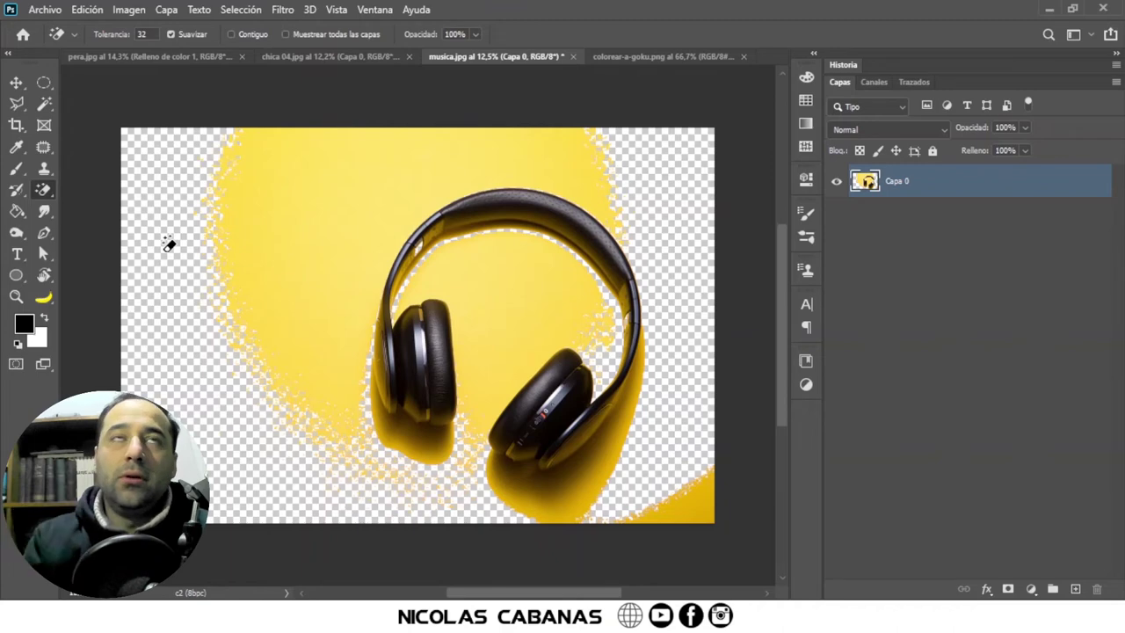
# Step: Inspect the non-contiguous yellow erasure up close, then revert musica.jpg to its original
pyautogui.scroll(2, 534, 255)
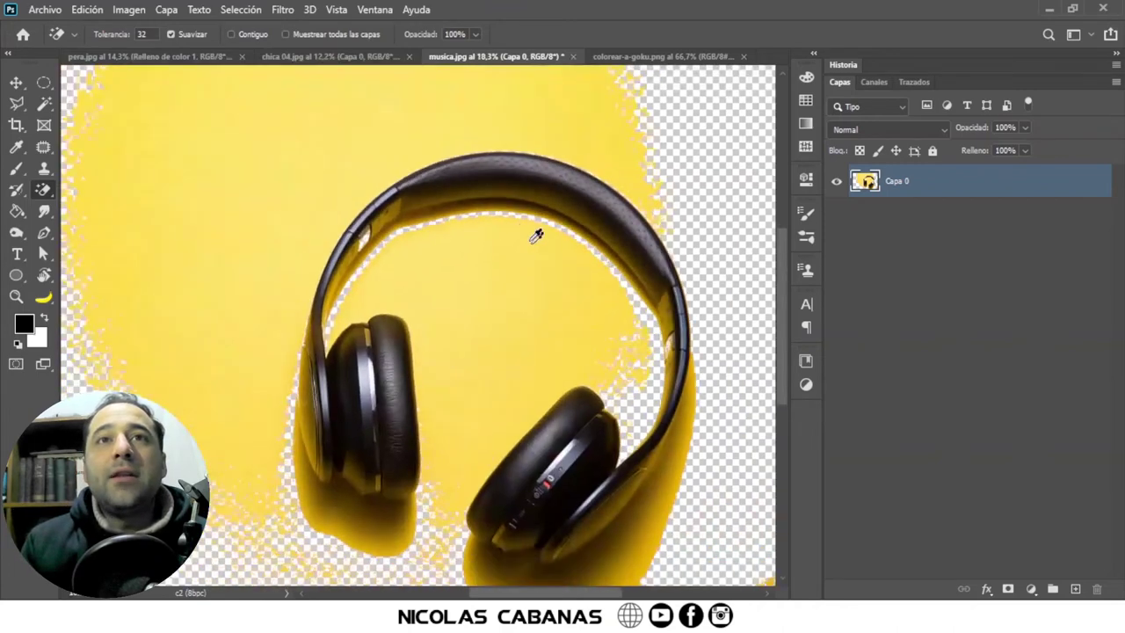
pyautogui.scroll(2, 470, 210)
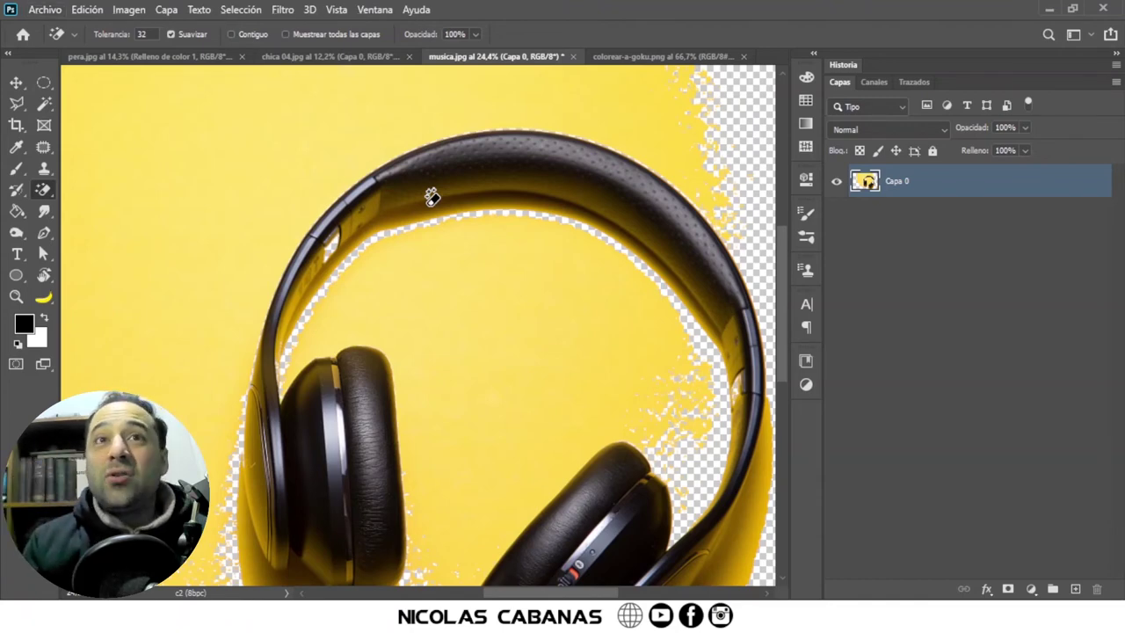
pyautogui.scroll(-3, 431, 197)
pyautogui.scroll(2, 362, 243)
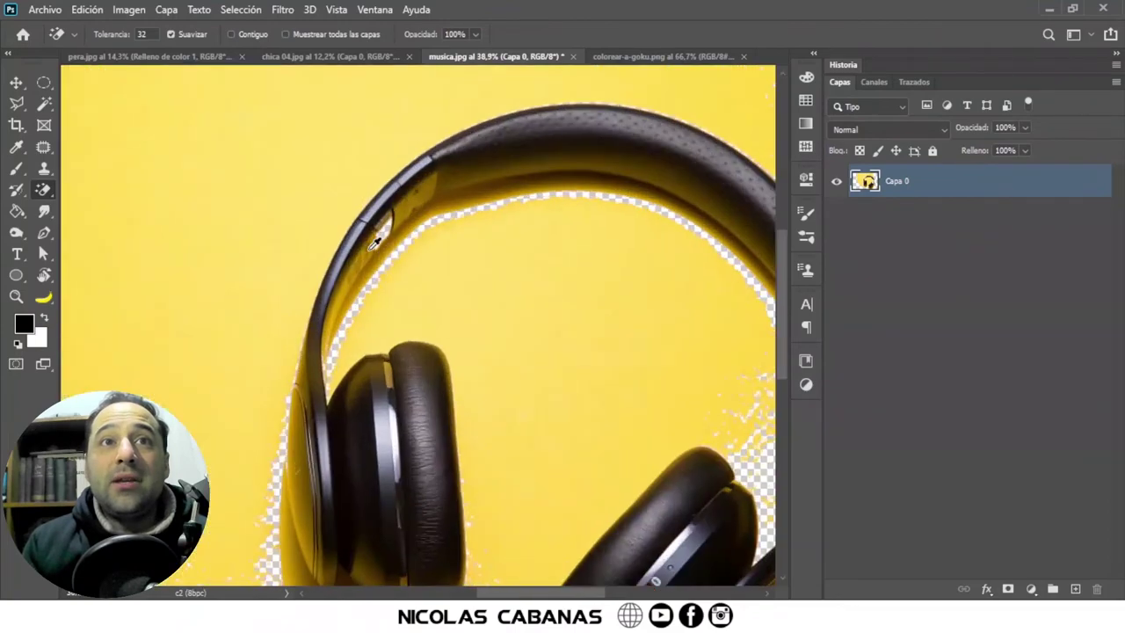
pyautogui.scroll(2, 362, 242)
pyautogui.scroll(1, 386, 242)
pyautogui.scroll(-2, 388, 240)
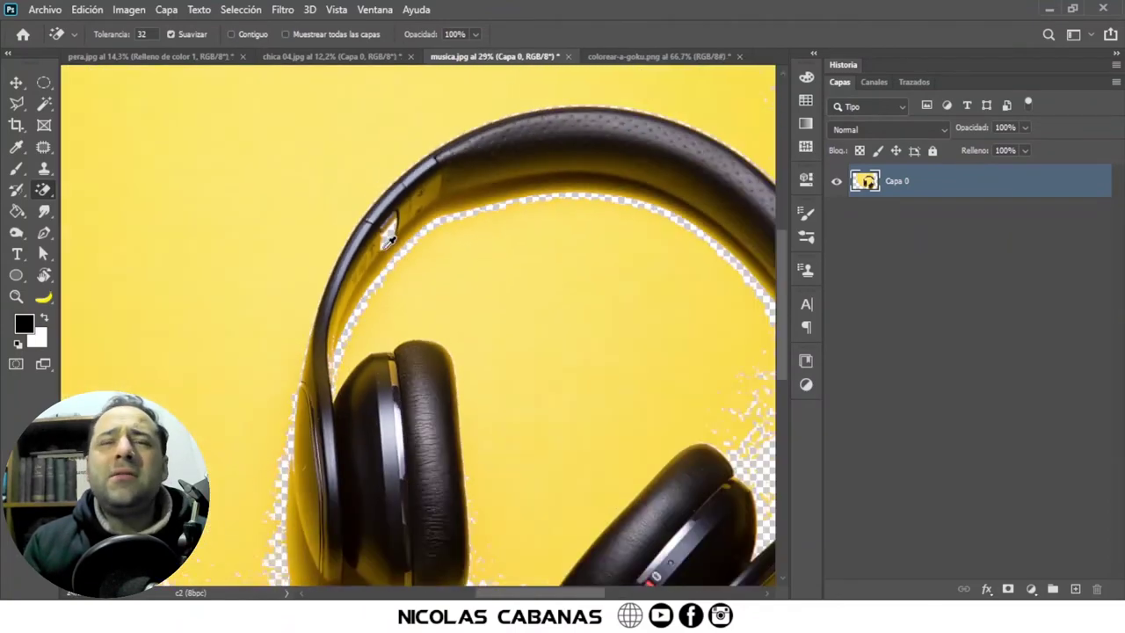
pyautogui.scroll(-2, 390, 226)
pyautogui.scroll(-1, 402, 251)
pyautogui.scroll(-1, 401, 251)
pyautogui.scroll(1, 405, 254)
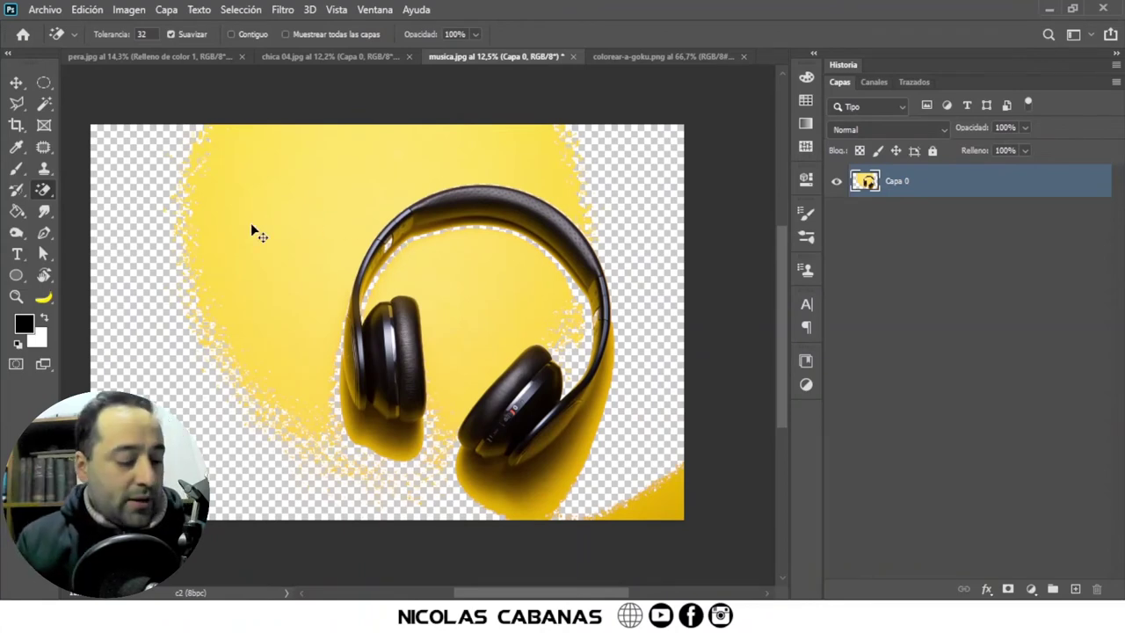
pyautogui.press('F12')
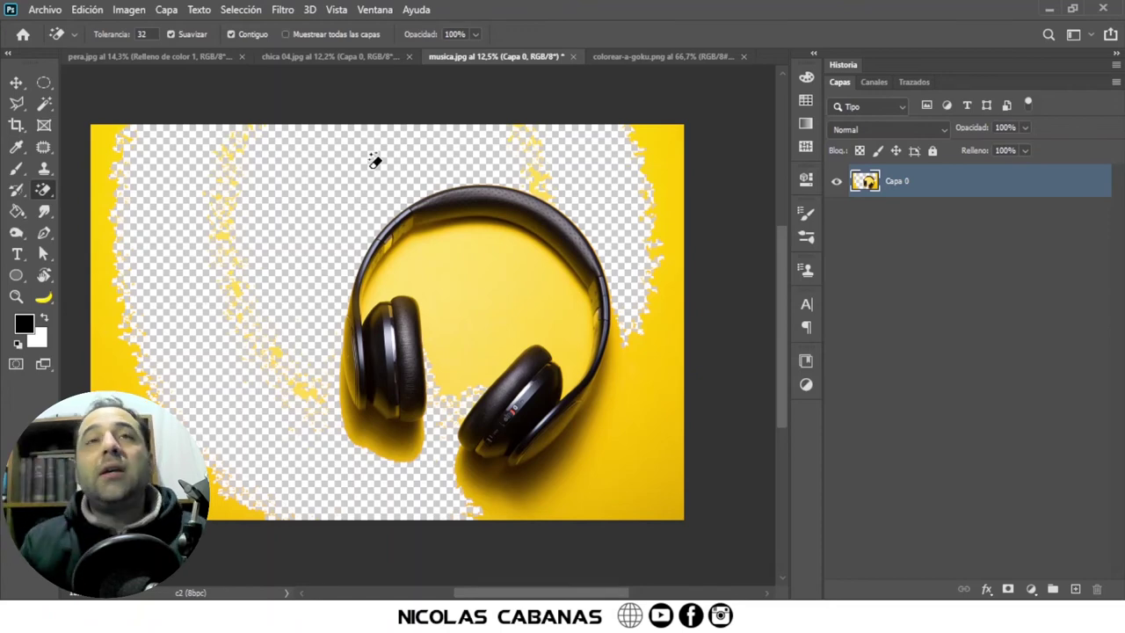
# Step: Switch to the colorear-a-goku.png image
pyautogui.click(645, 56)
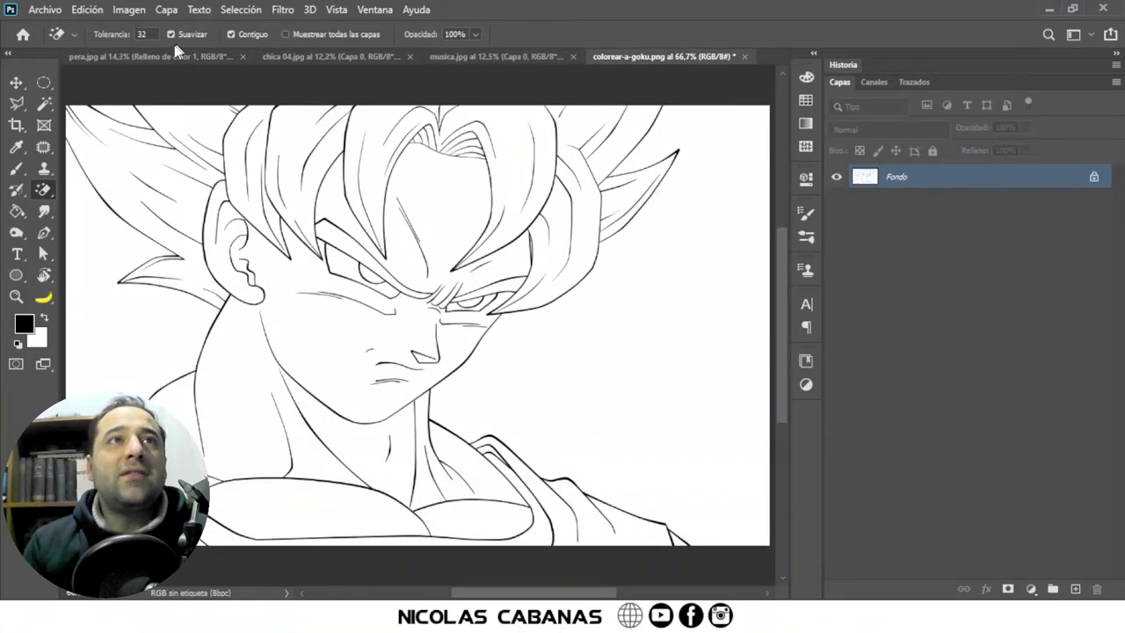
# Step: Erase the white background left and right of Goku, undoing test erasures of his face and hair
pyautogui.click(103, 329)
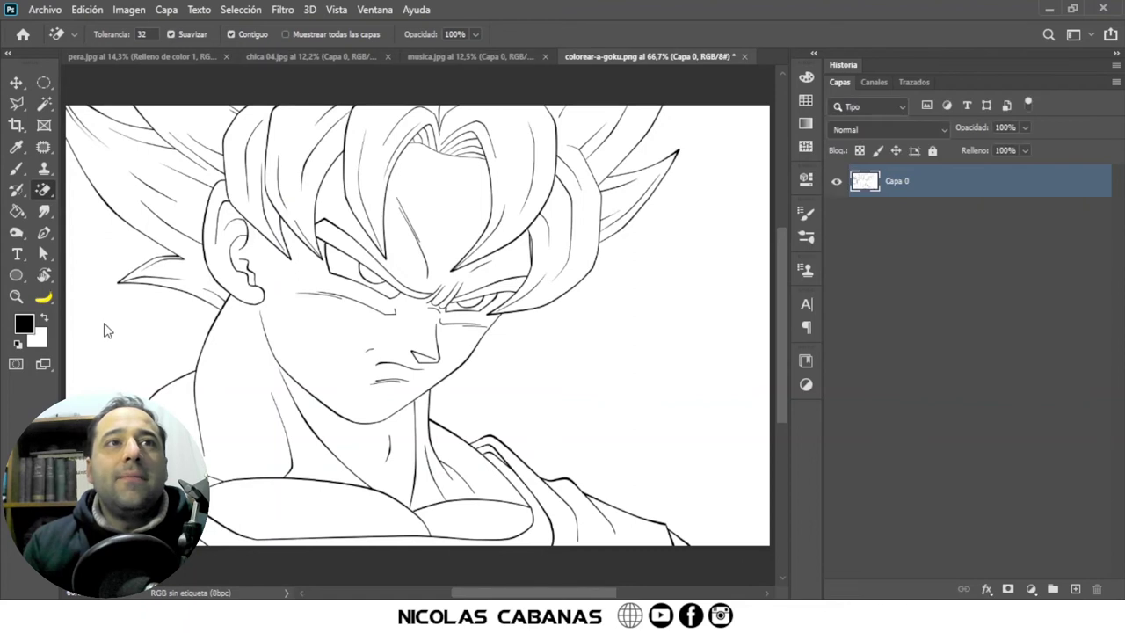
pyautogui.click(574, 345)
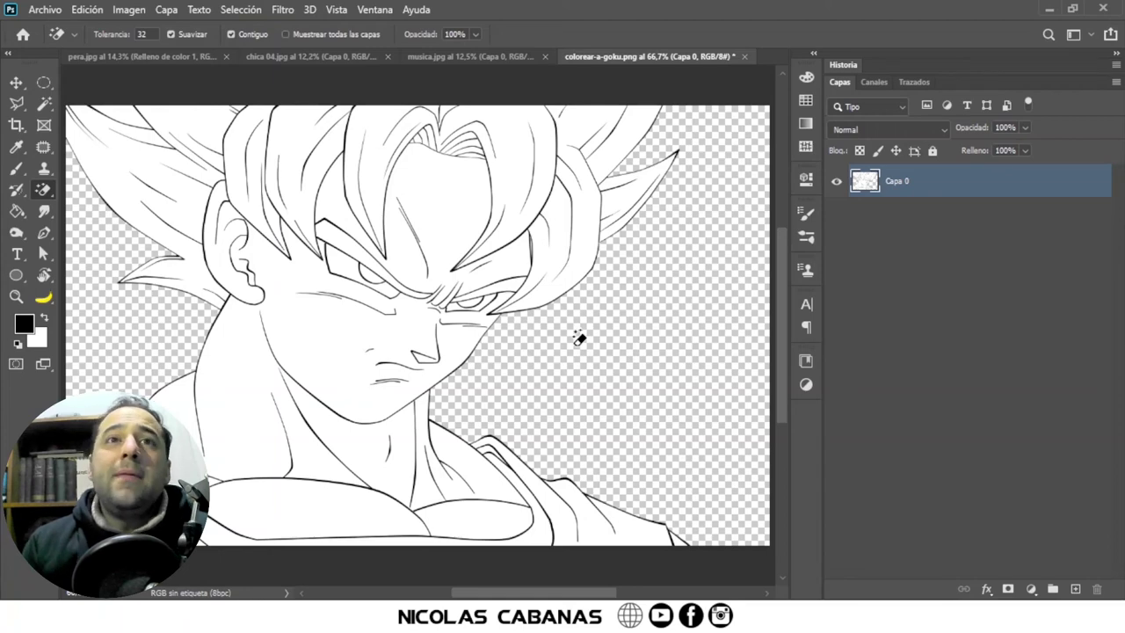
pyautogui.click(320, 328)
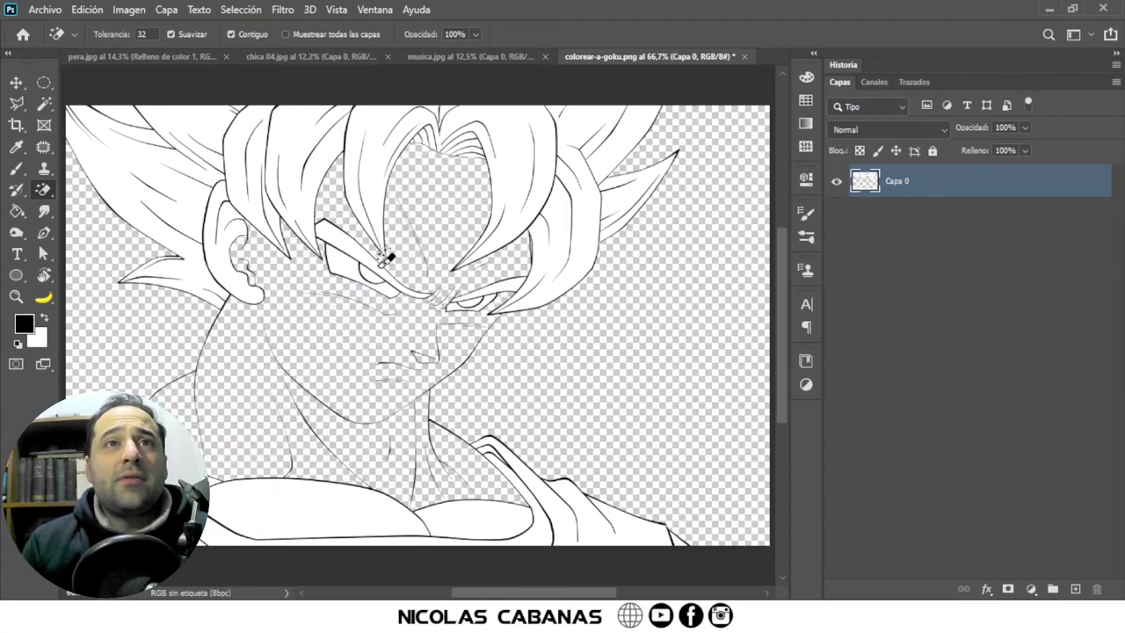
pyautogui.click(380, 161)
pyautogui.click(306, 142)
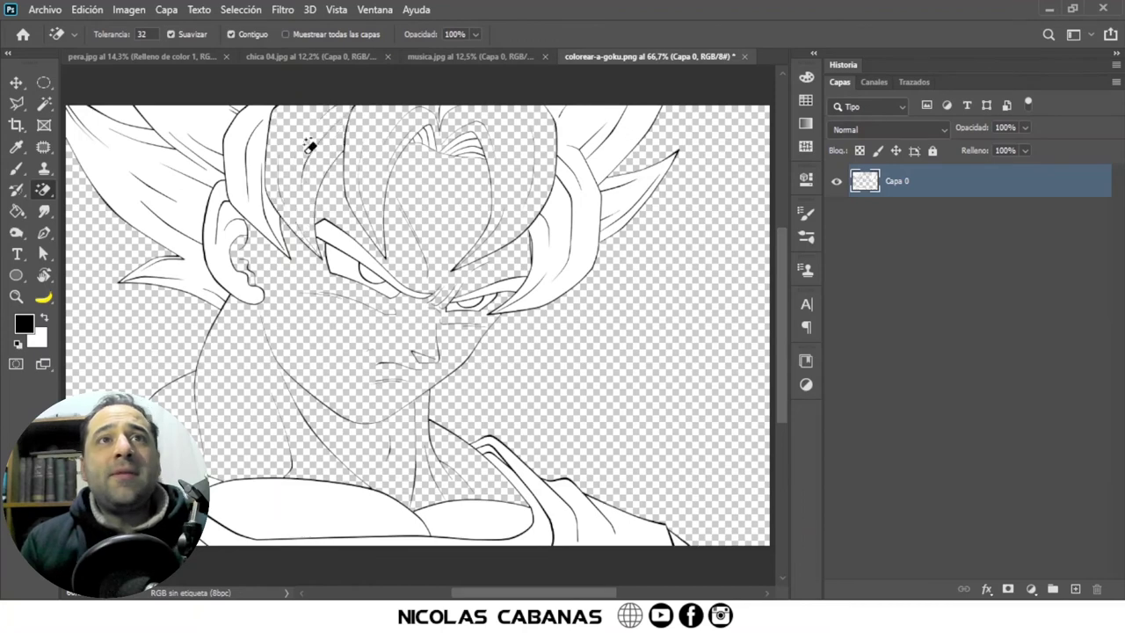
pyautogui.hotkey('ctrl', 'z')
pyautogui.hotkey('ctrl', 'z')
pyautogui.hotkey('ctrl', 'z')
pyautogui.hotkey('ctrl', 'z')
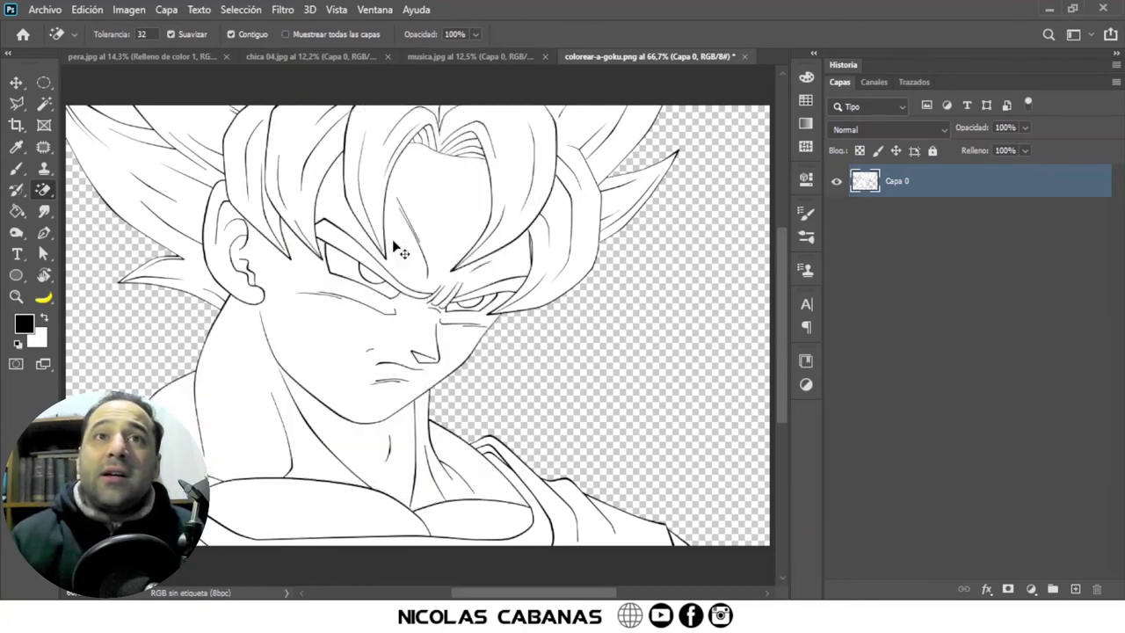